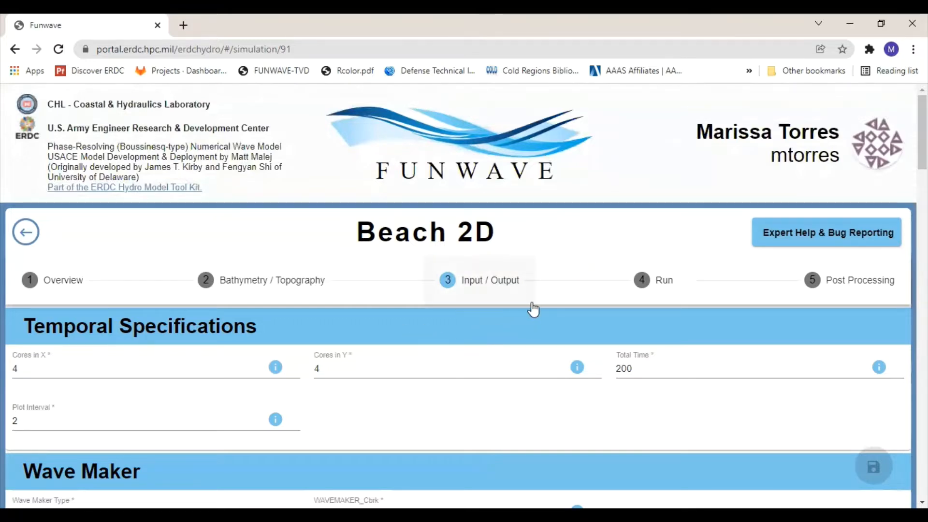
Set the wave maker type of the Beach 2D simulation to No Wave Maker
scroll(530, 308, "down", 5)
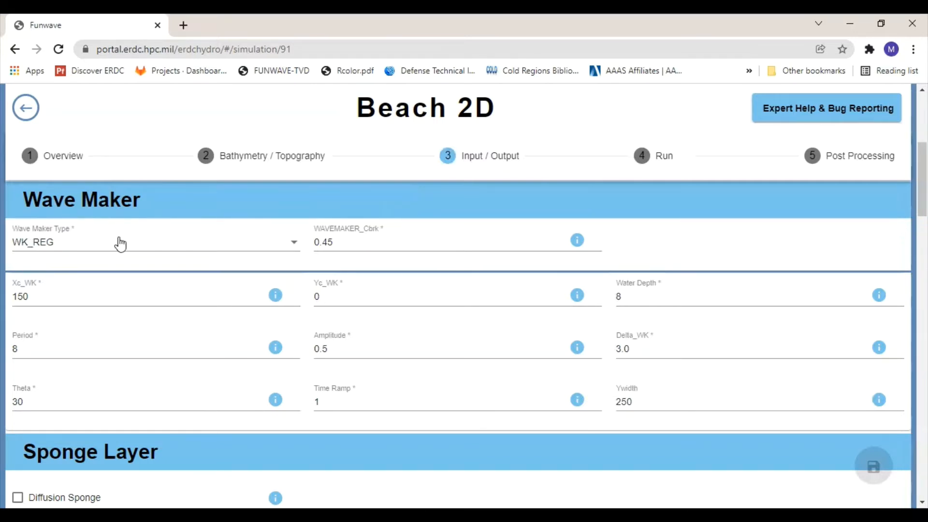
left_click(294, 248)
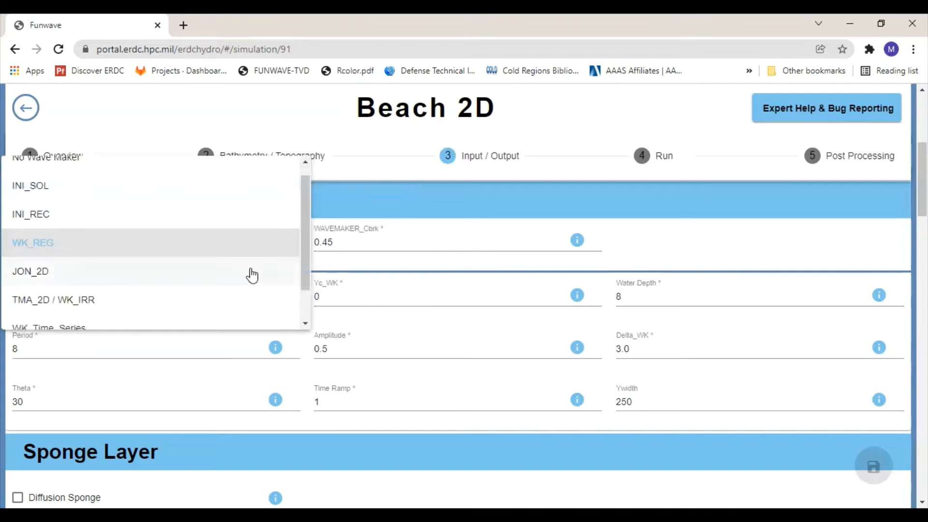
scroll(251, 274, "up", 1)
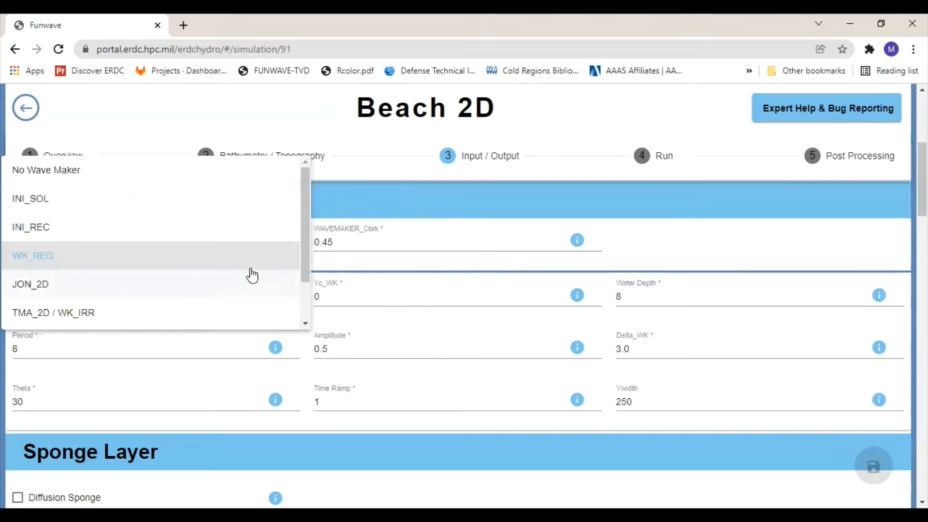
left_click(80, 177)
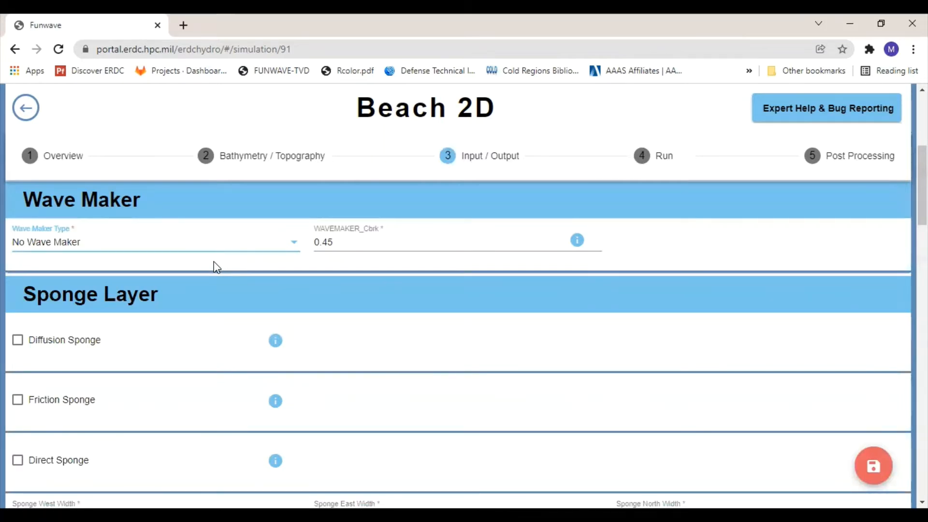
Look through all available wave maker types and set the type to INI_SOL
left_click(292, 251)
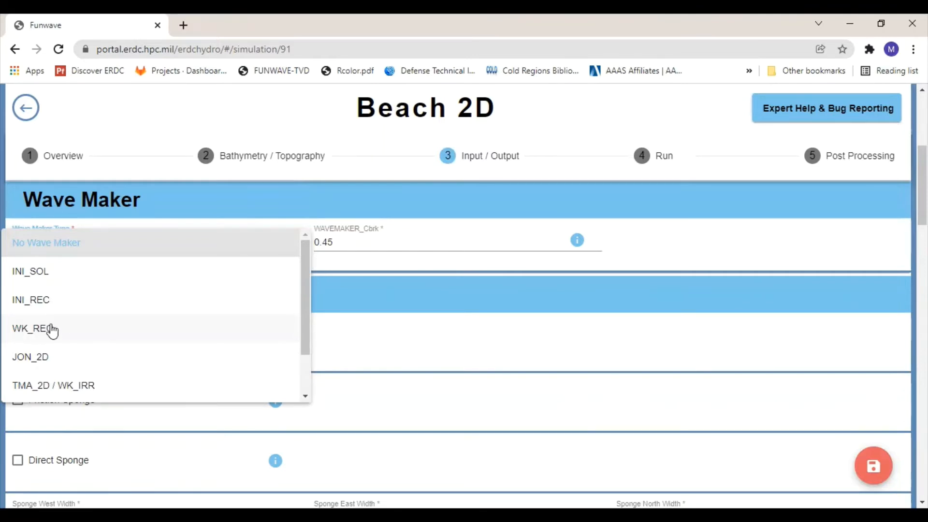
scroll(57, 327, "down", 2)
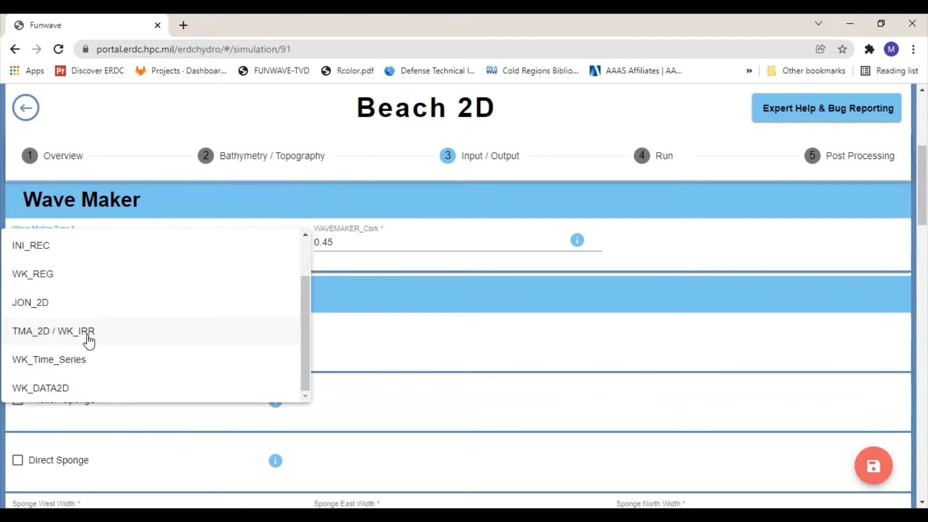
scroll(89, 341, "down", 1)
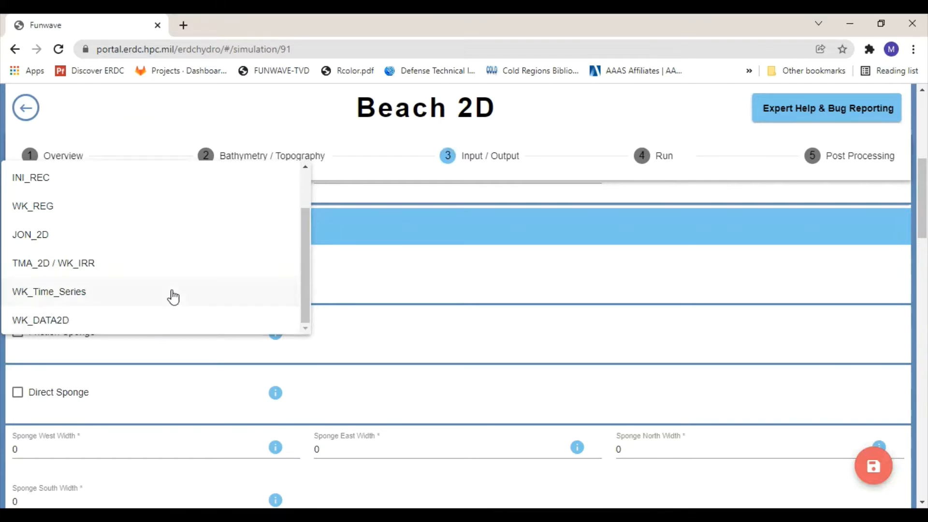
scroll(174, 297, "up", 5)
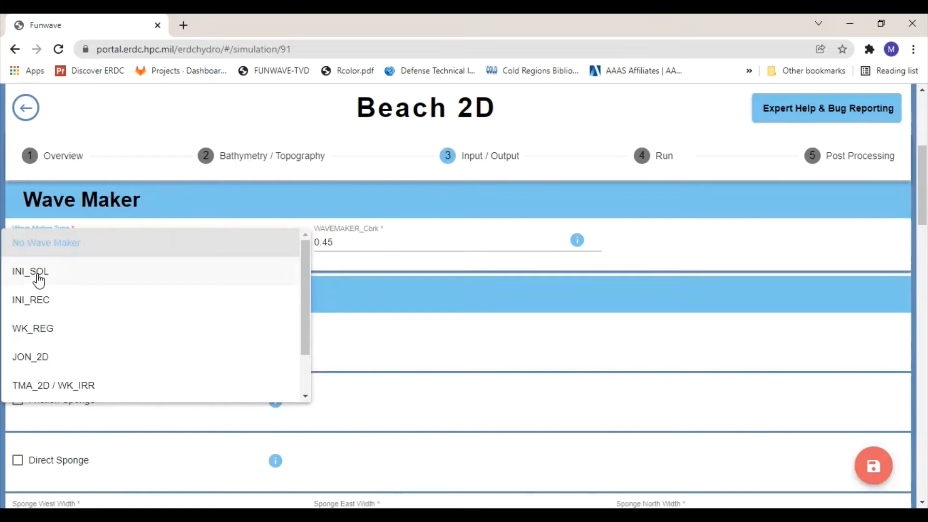
left_click(38, 280)
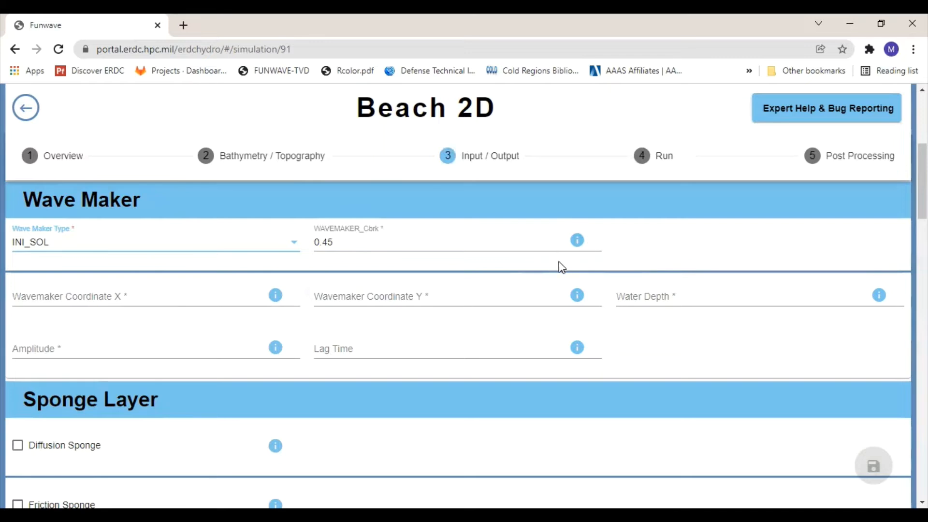
Look up the WAVEMAKER_Cbrk definition in the linked FUNWAVE documentation and return to the simulation form
mouse_move(578, 243)
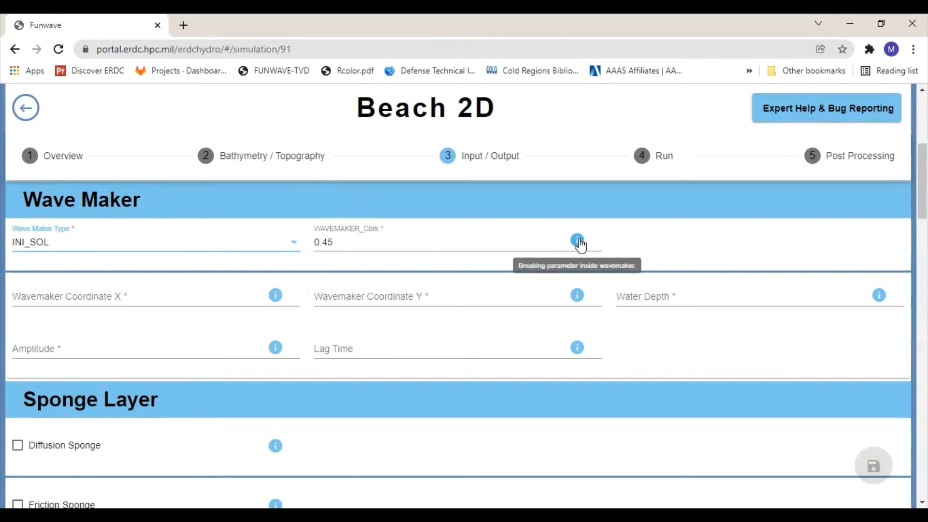
left_click(577, 240)
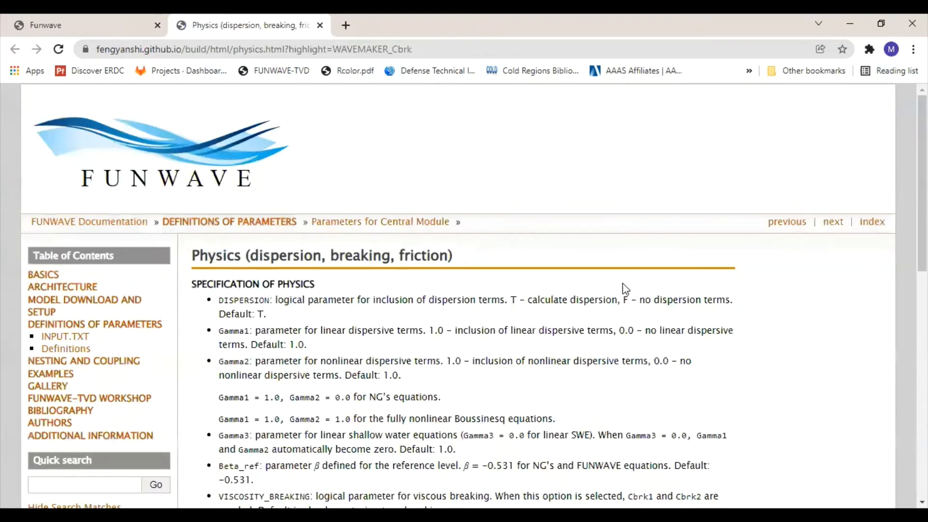
scroll(623, 284, "down", 6)
scroll(628, 284, "down", 2)
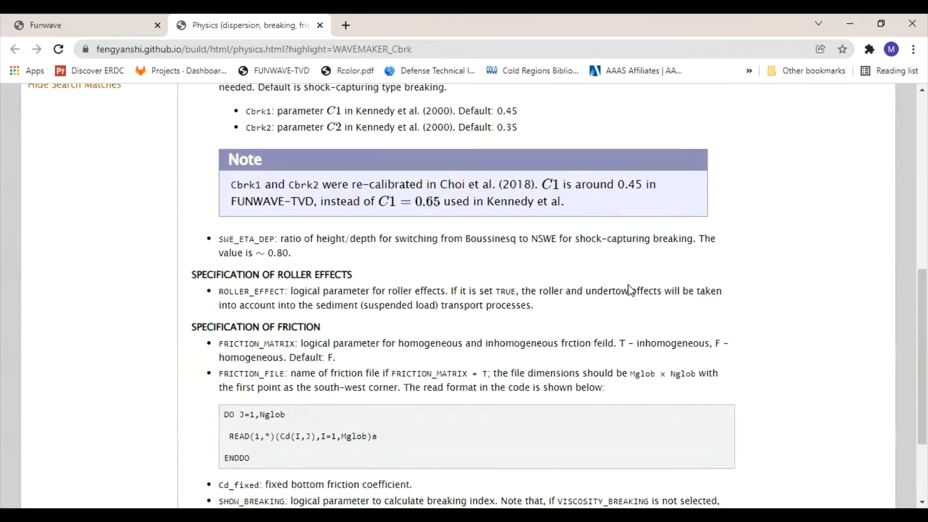
scroll(628, 288, "down", 3)
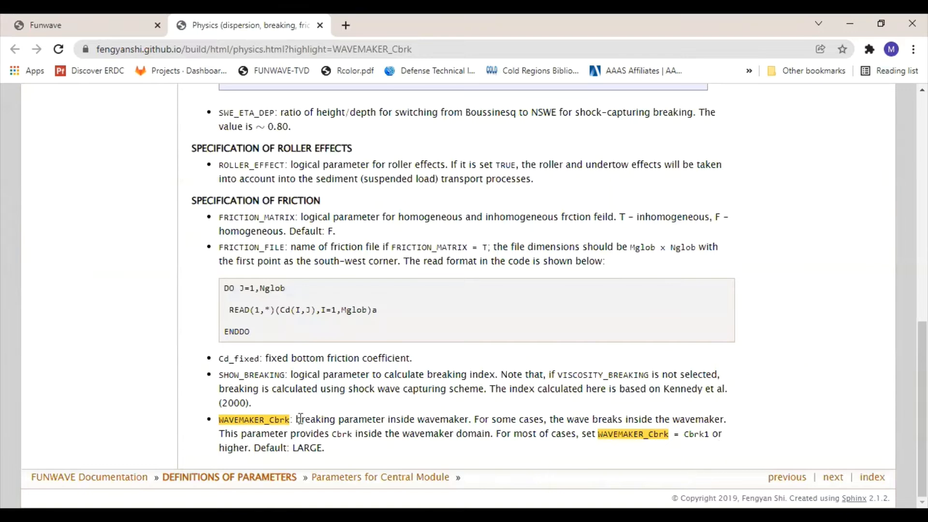
left_click(82, 24)
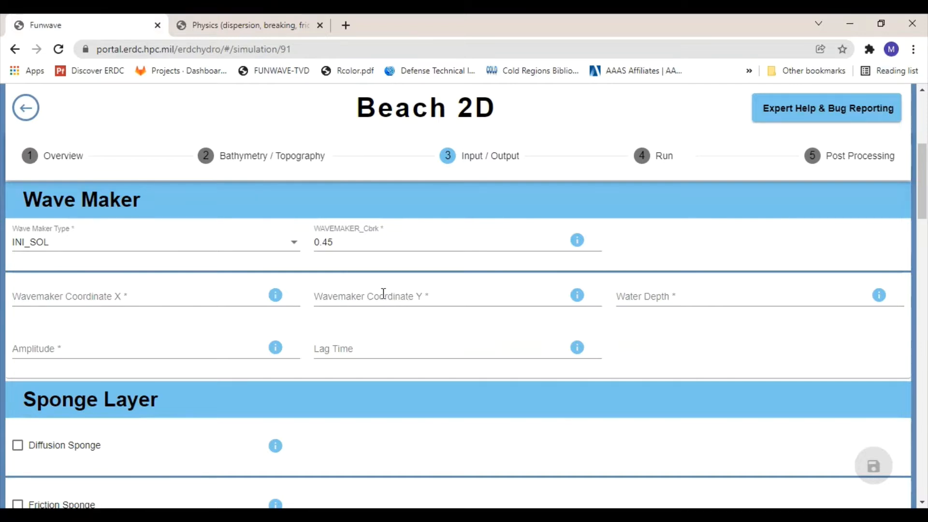
Try to set Wavemaker Coordinate X to 0 and highlight the field's range requirement
left_click(189, 297)
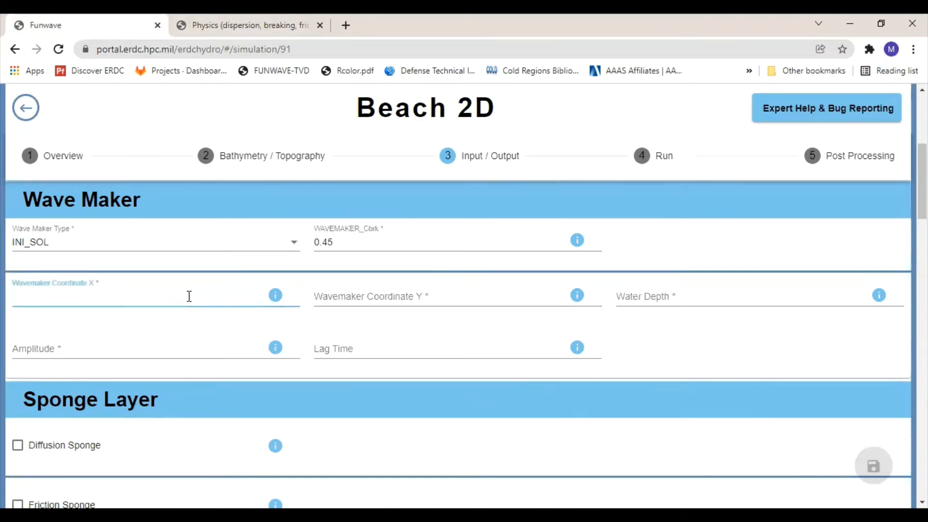
type("0")
left_click(415, 295)
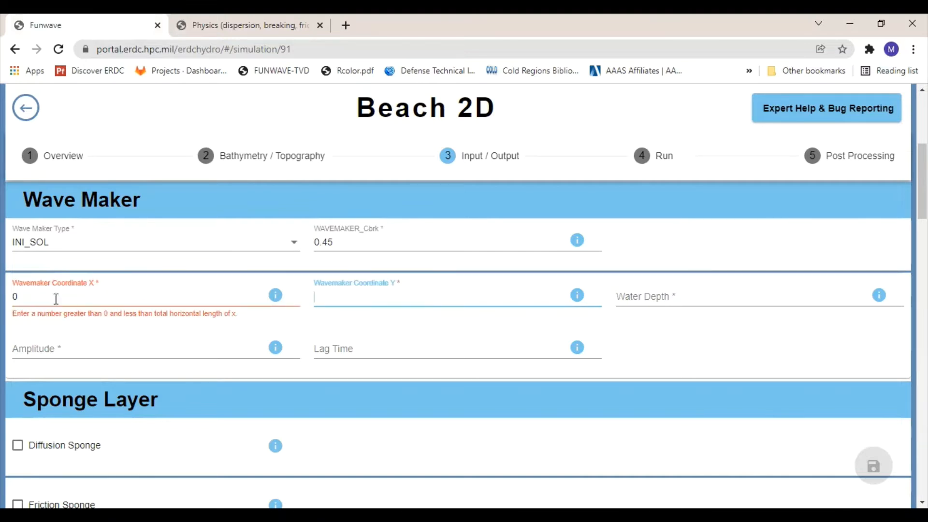
left_click_drag(22, 314, 182, 313)
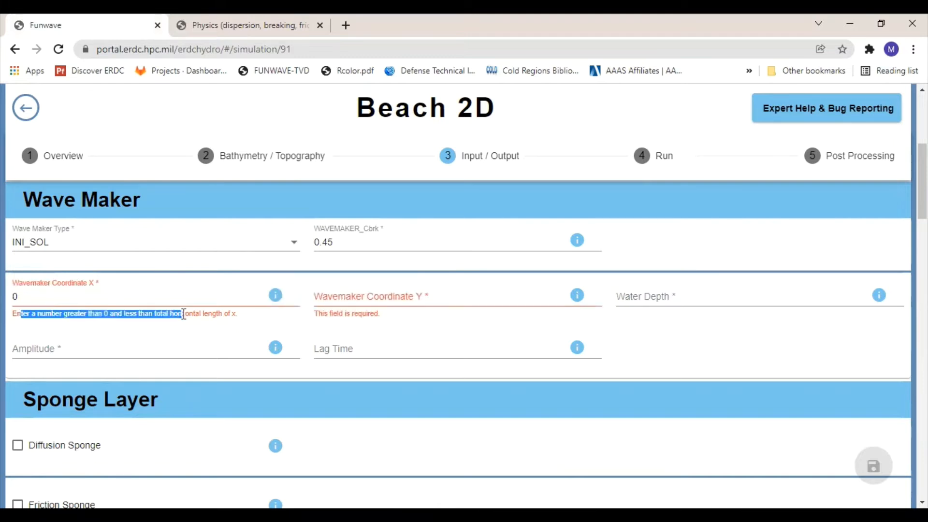
left_click(370, 294)
Set both Wavemaker Coordinate X and Wavemaker Coordinate Y to 1 for the INI_SOL wave maker
left_click(165, 298)
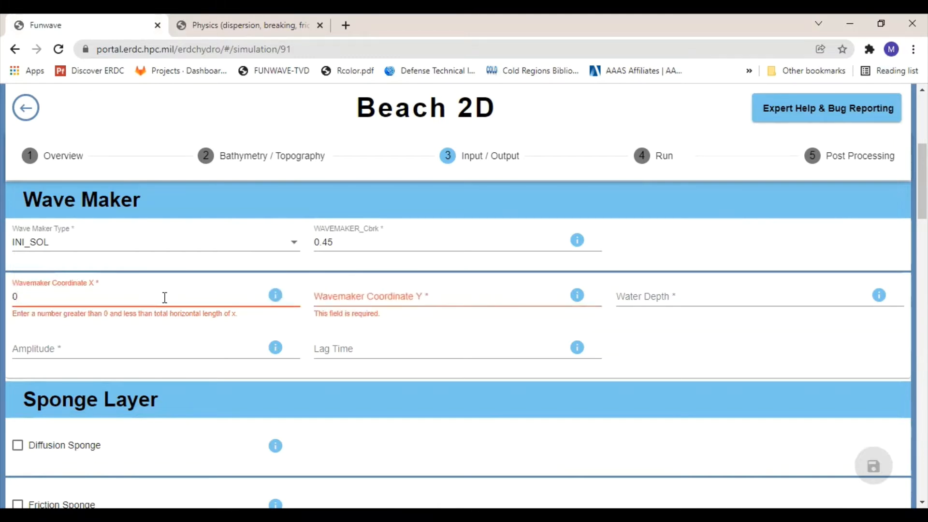
key("BackSpace")
type("1")
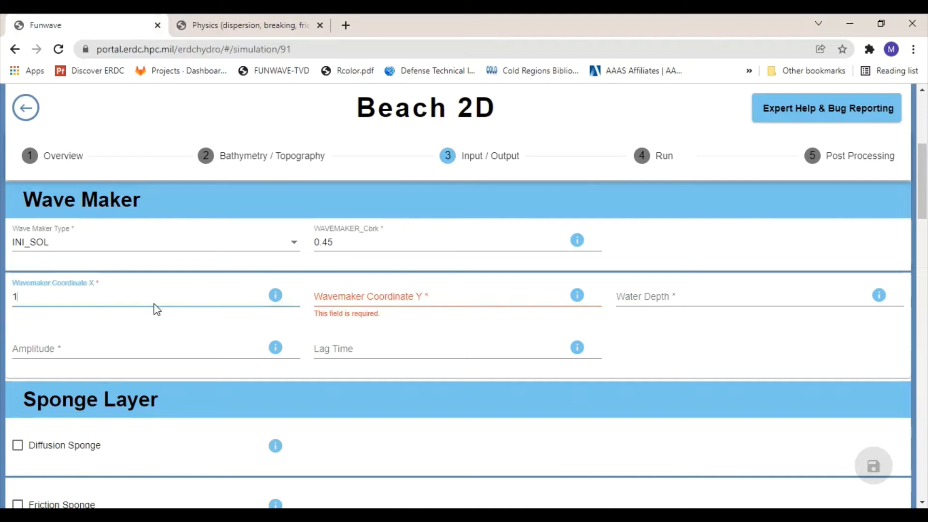
left_click(377, 293)
type("1")
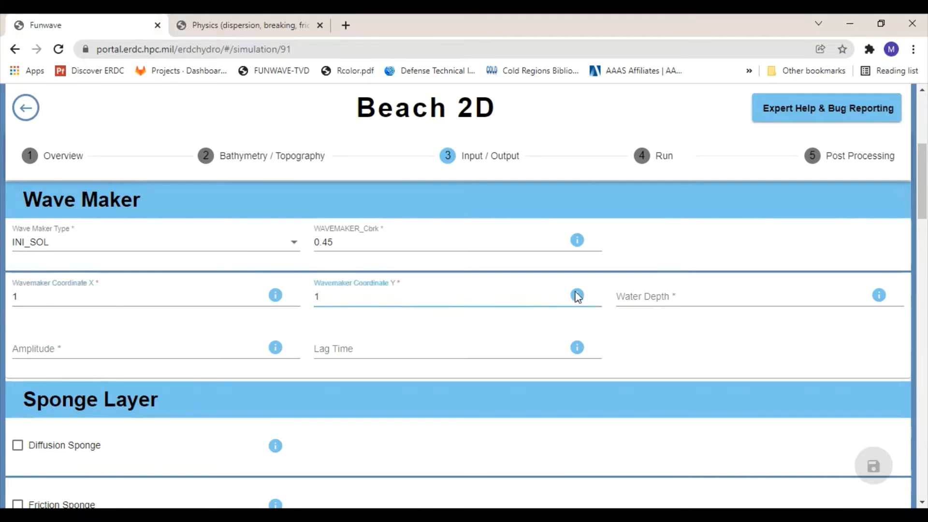
left_click(653, 296)
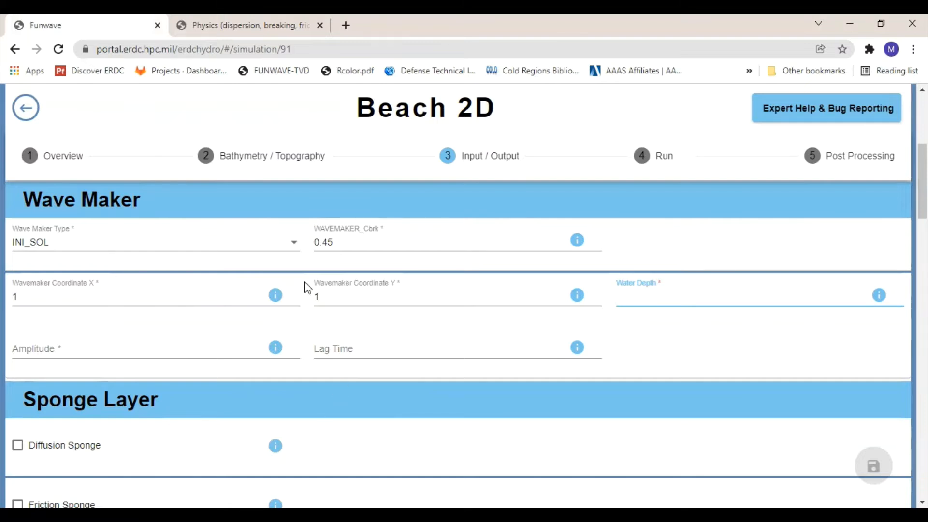
View the parameters of the INI_REC wave maker and switch from it to the WK_REG type
left_click(293, 247)
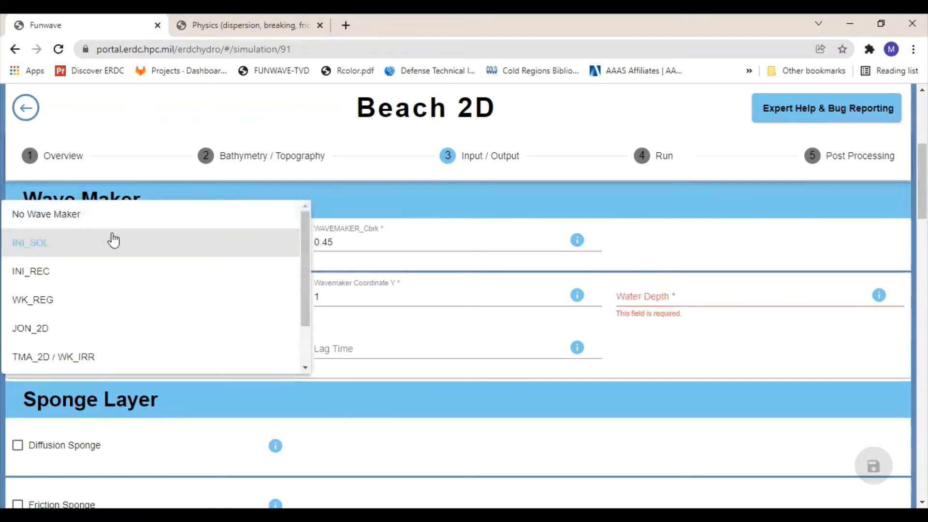
left_click(35, 278)
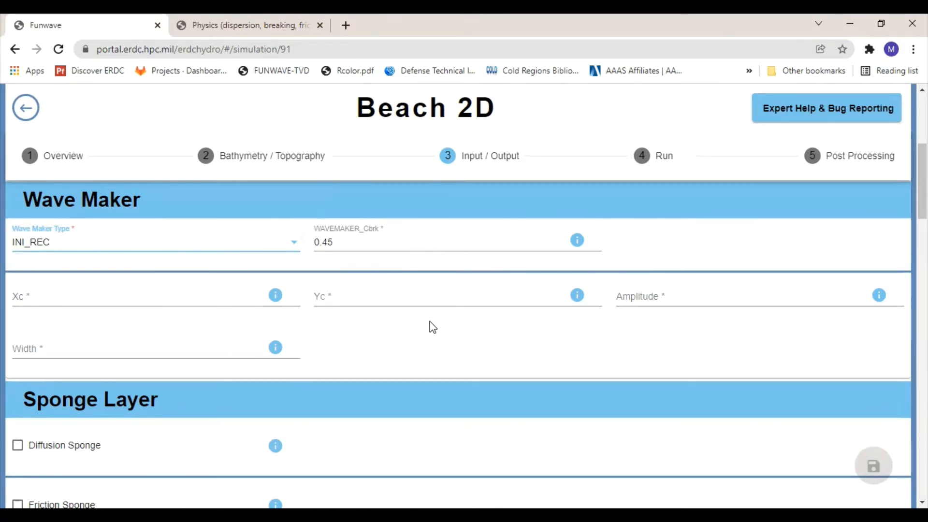
left_click(294, 245)
left_click(45, 275)
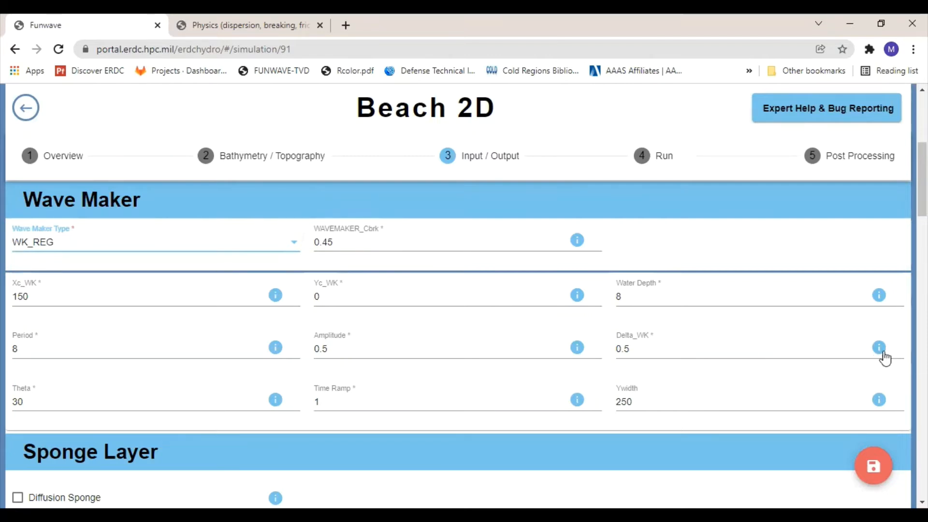
Set the Ywidth of the WK_REG wave maker to 9999999
mouse_move(880, 351)
left_click_drag(639, 401, 600, 401)
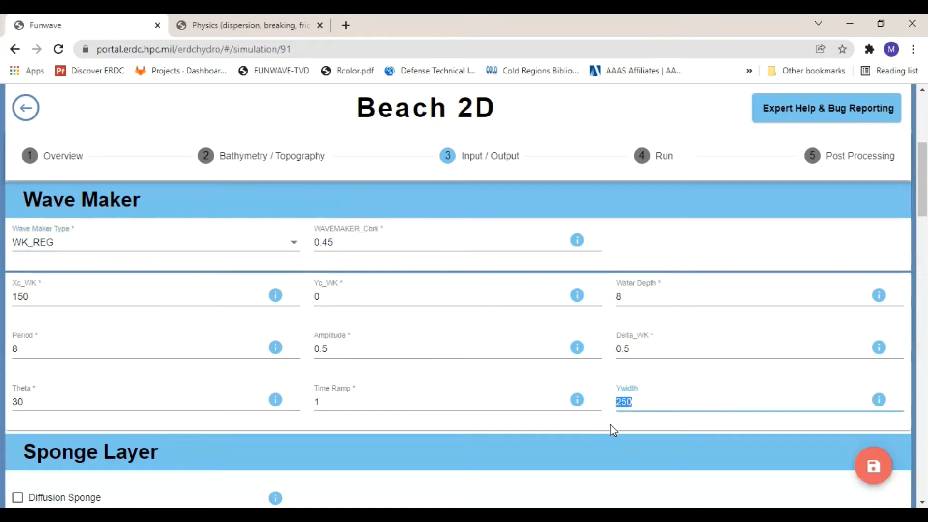
type("9999999")
left_click(693, 424)
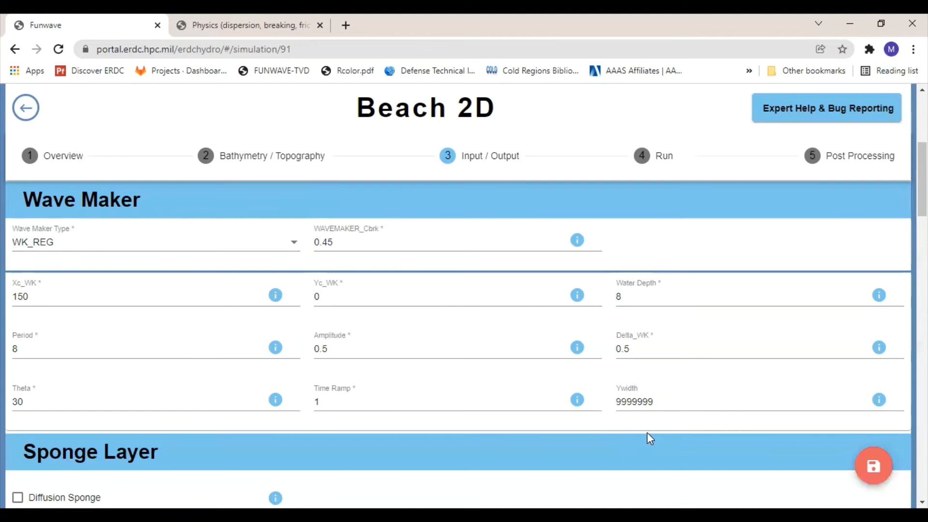
Set the wave maker type to JON_2D and look over its parameter fields
left_click(294, 245)
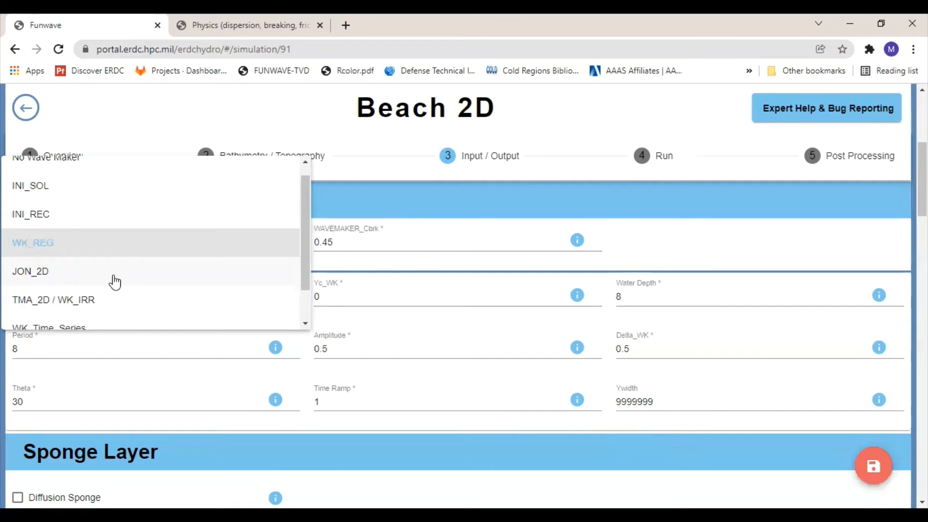
left_click(114, 282)
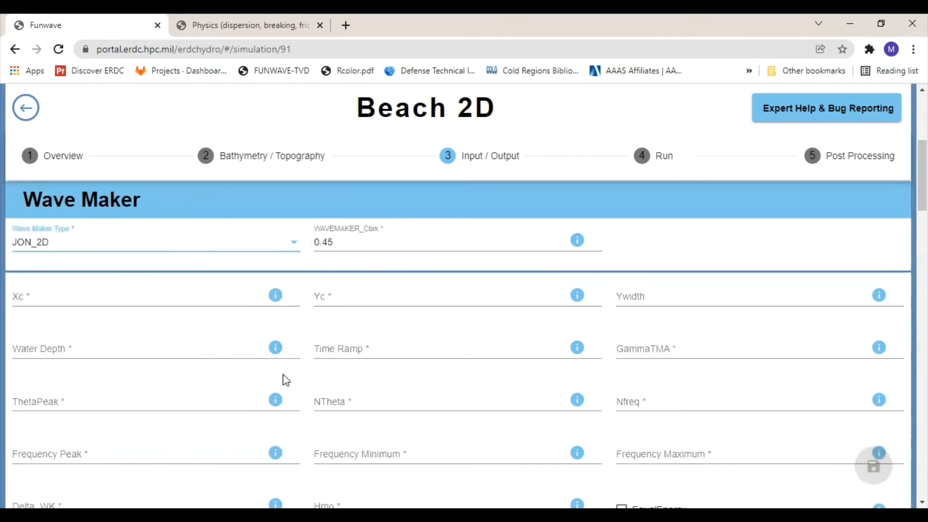
scroll(527, 334, "down", 1)
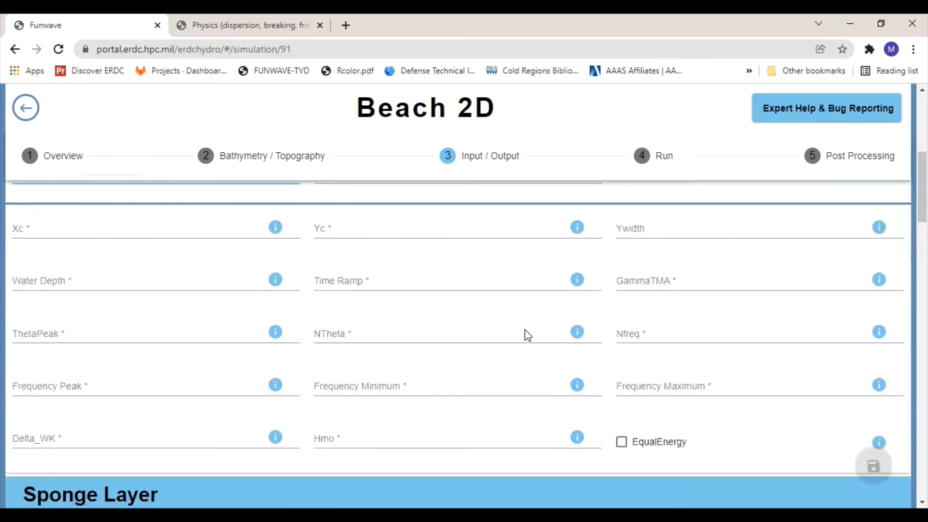
scroll(524, 334, "up", 1)
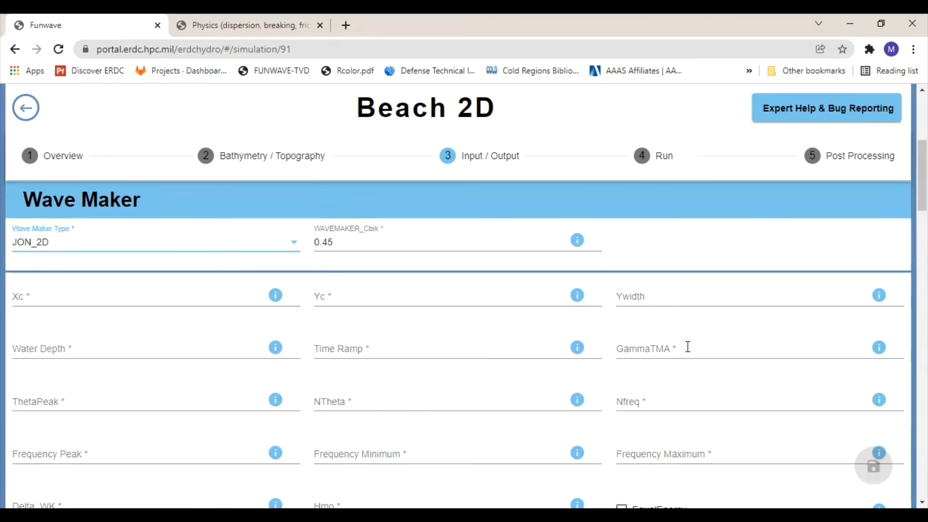
Set the JON_2D wave maker's GammaTMA to 3.3, NTheta to 24 and Nfreq to 45
left_click(659, 349)
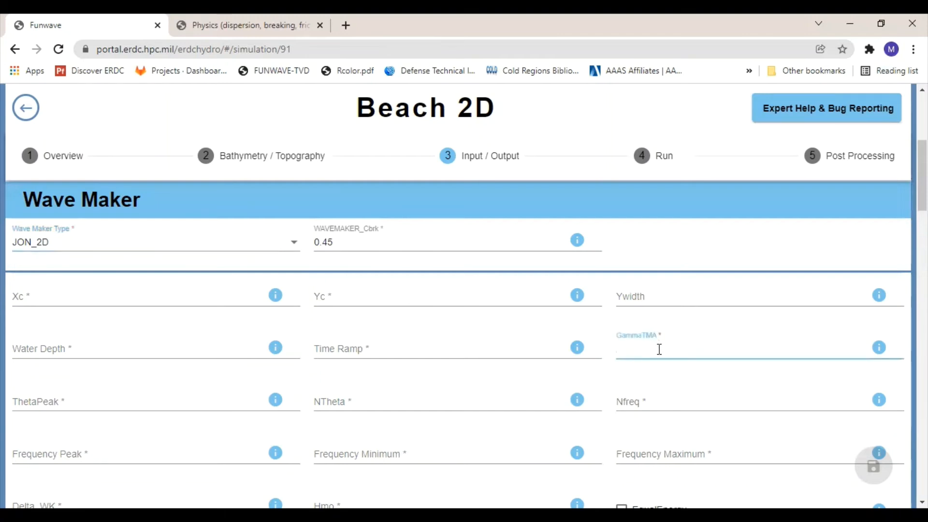
type("3.3")
left_click(388, 405)
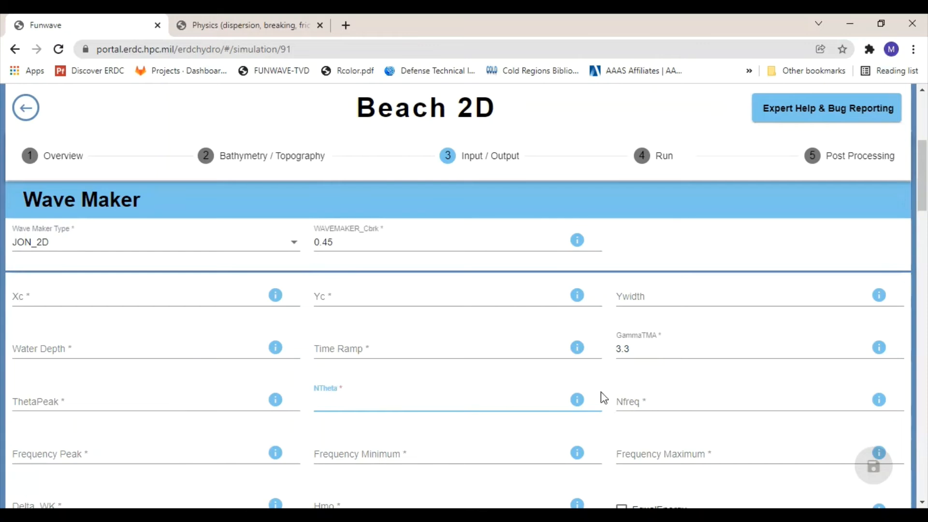
type("24")
key("Tab")
type("45")
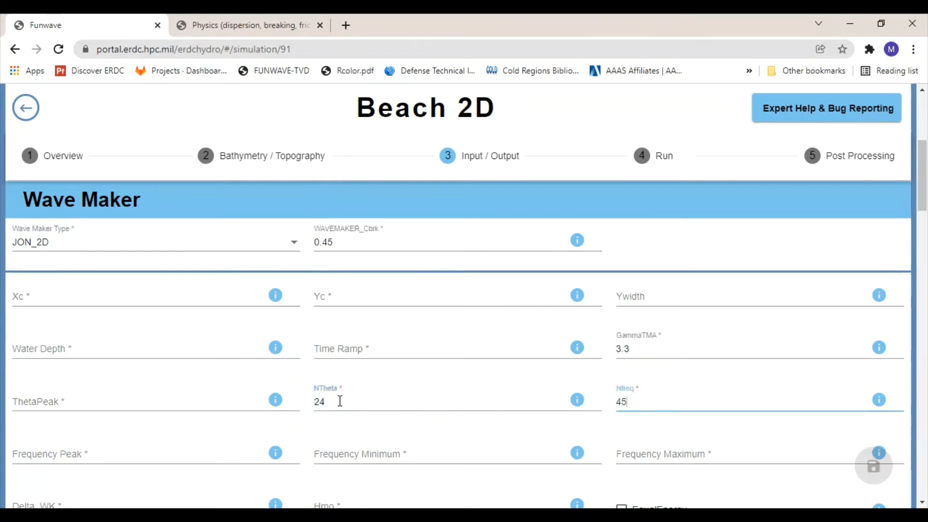
left_click(485, 401)
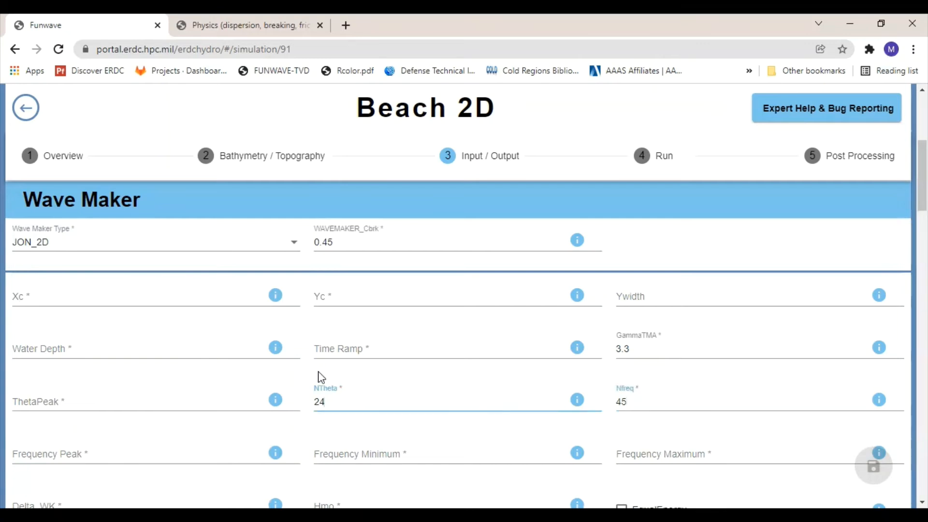
scroll(506, 396, "down", 1)
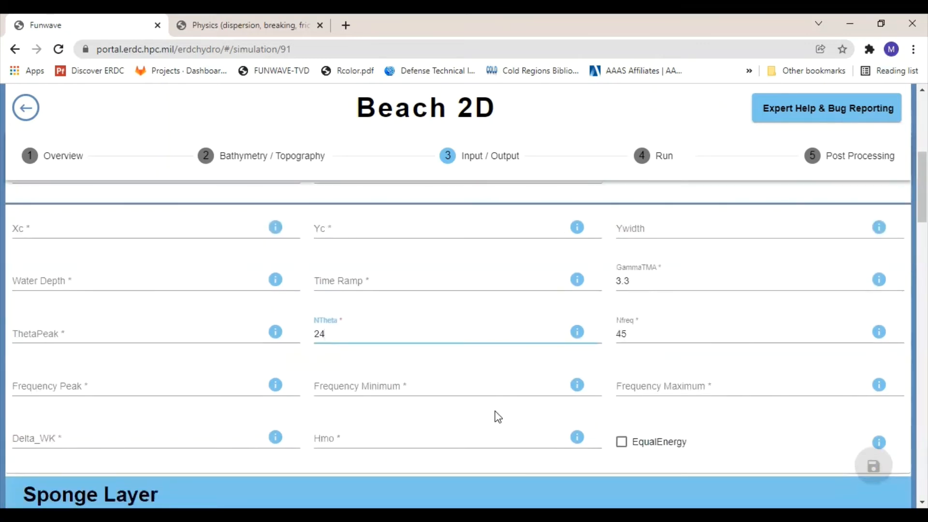
Enable the EqualEnergy option for the JON_2D wave maker
scroll(497, 415, "up", 1)
mouse_move(583, 406)
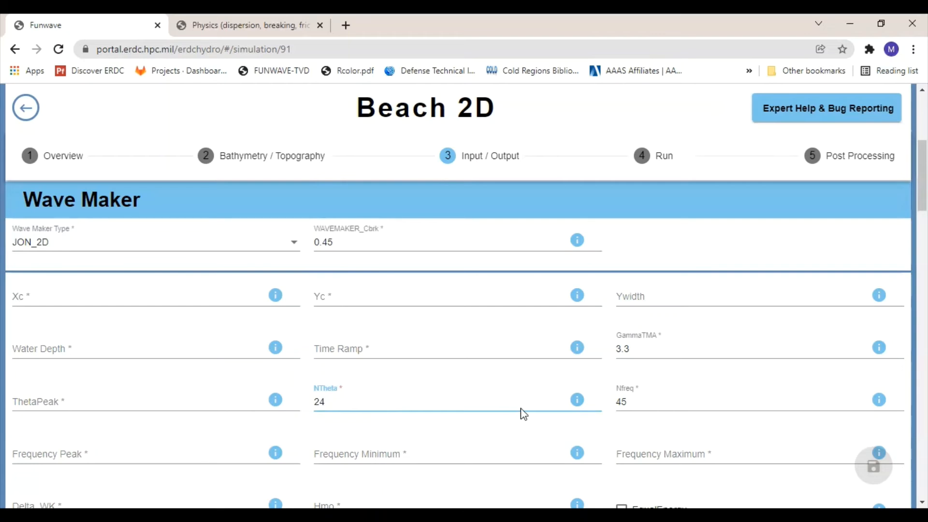
scroll(522, 412, "down", 1)
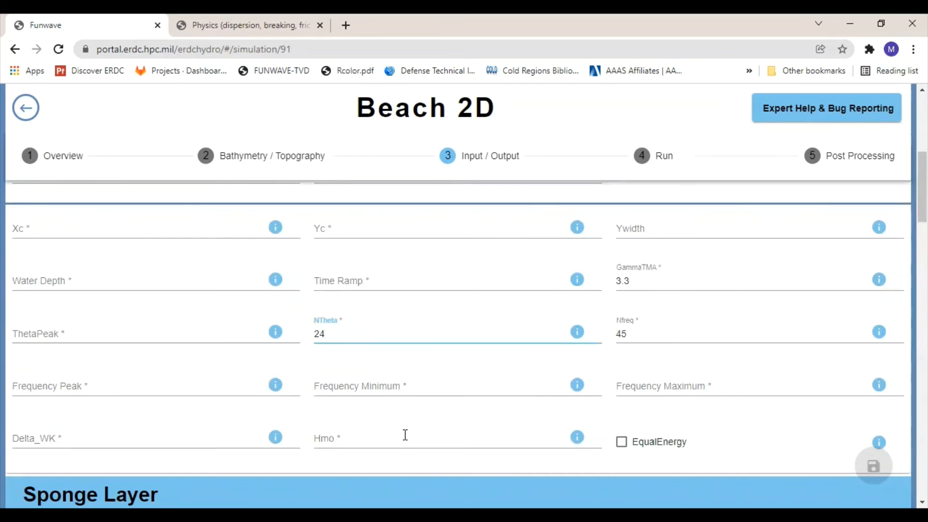
left_click(648, 447)
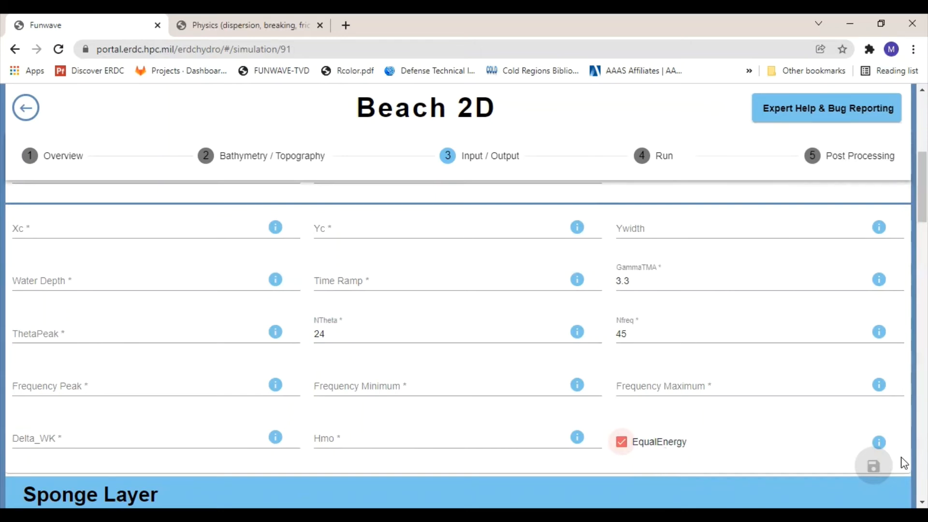
mouse_move(879, 448)
Switch the wave maker type to TMA_2D / WK_IRR and set its GammaTMA to 5
scroll(549, 454, "up", 3)
scroll(548, 449, "down", 1)
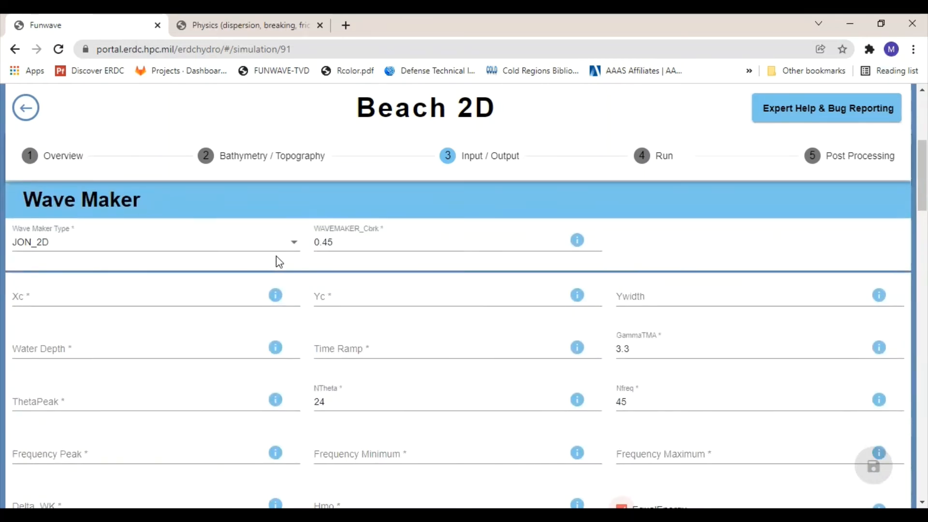
left_click(294, 243)
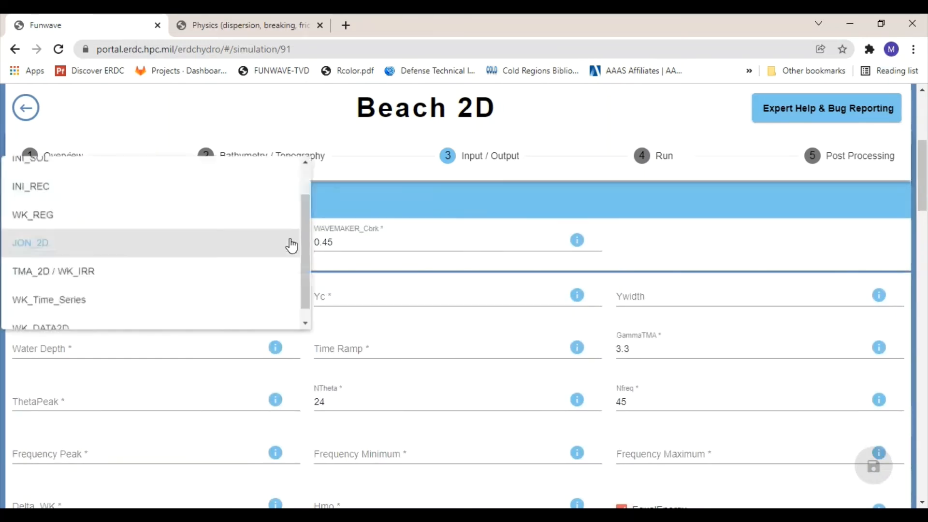
left_click(74, 279)
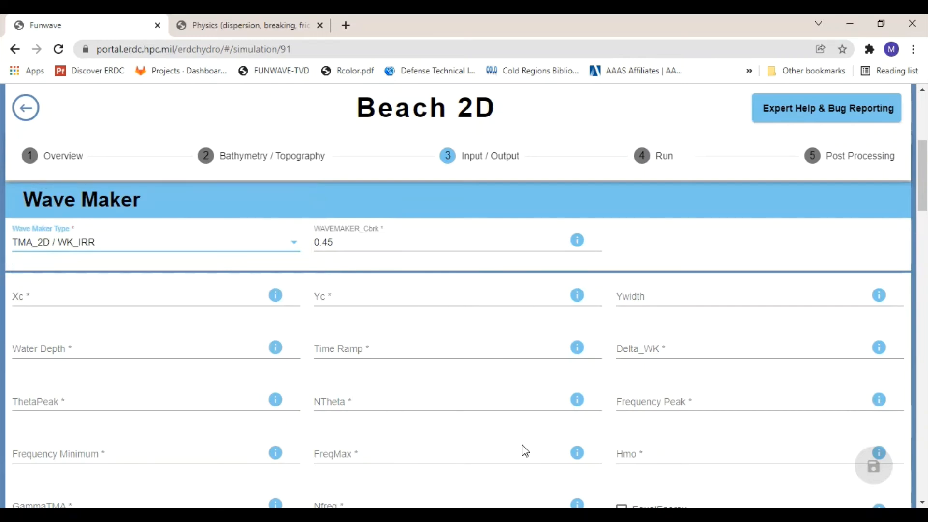
scroll(514, 439, "down", 2)
left_click(69, 437)
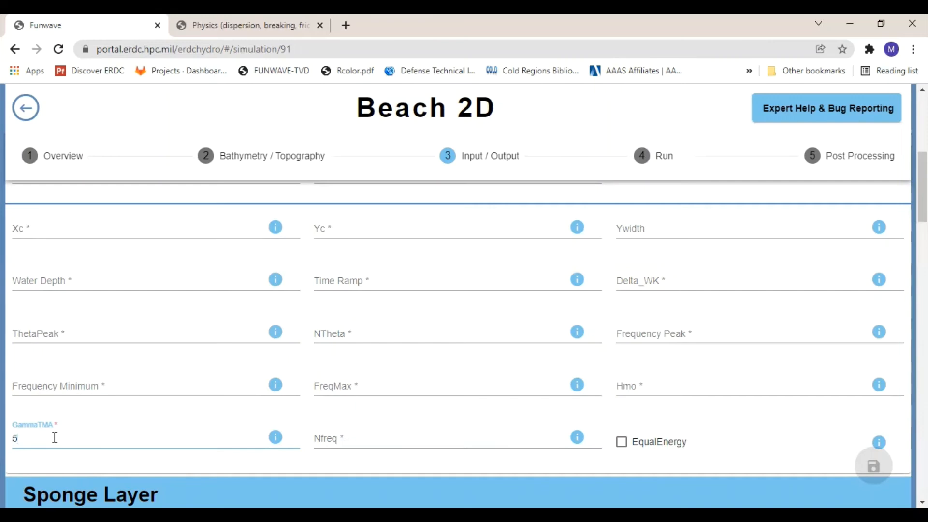
Look over the remaining TMA_2D / WK_IRR fields and change the wave maker type to WK_Time_Series
scroll(344, 367, "down", 2)
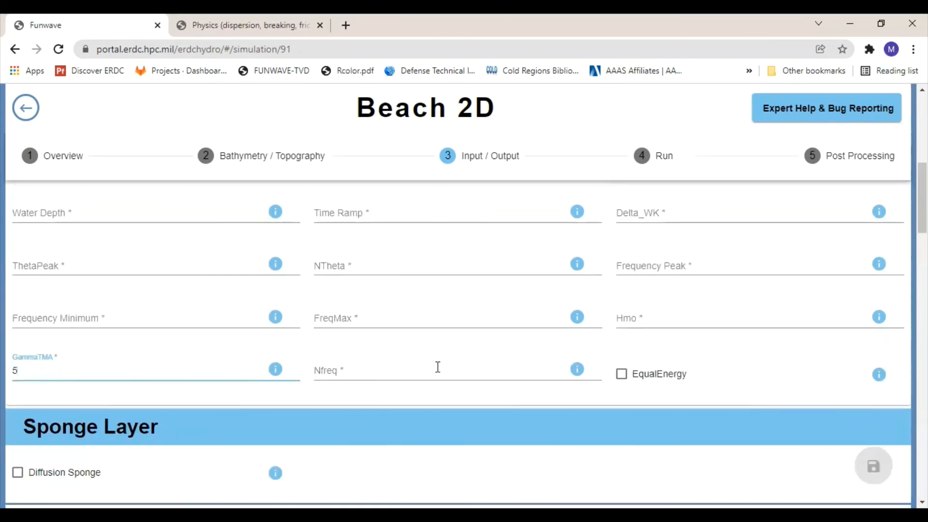
scroll(438, 367, "up", 2)
scroll(437, 367, "up", 2)
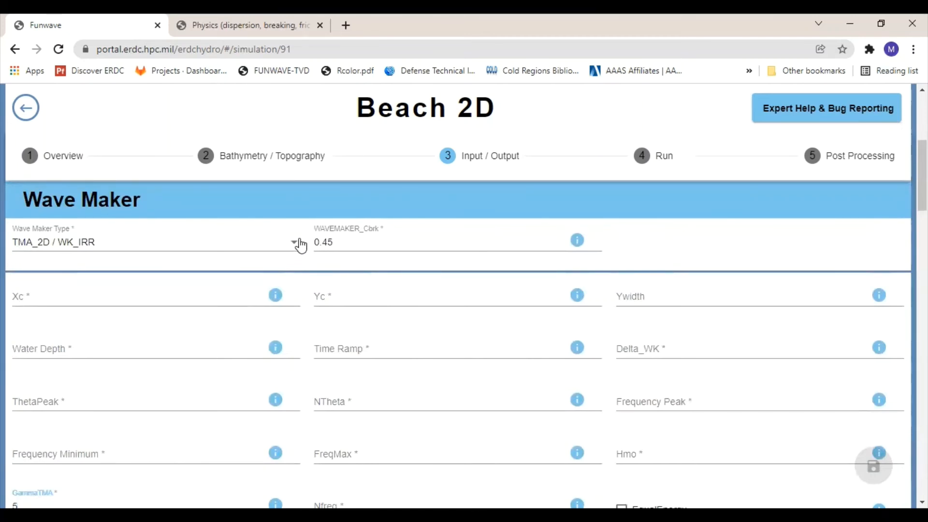
left_click(295, 243)
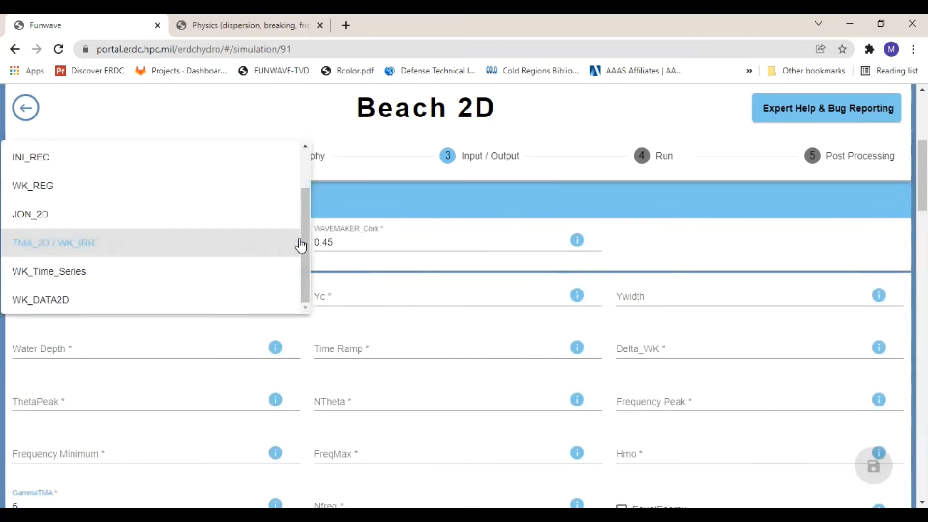
left_click(61, 283)
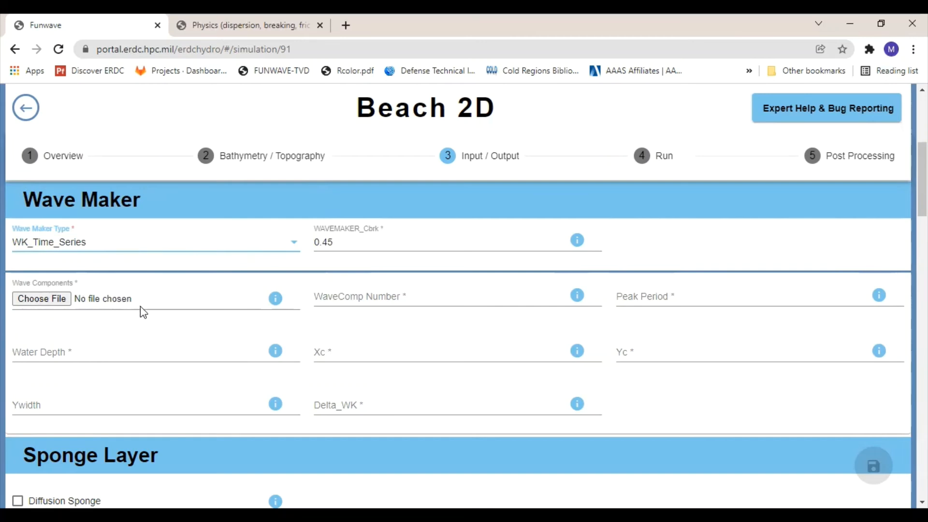
Open the documentation for the Wave Components file and read the WK_TIME_SERIES entry in the wave-maker specification
mouse_move(274, 308)
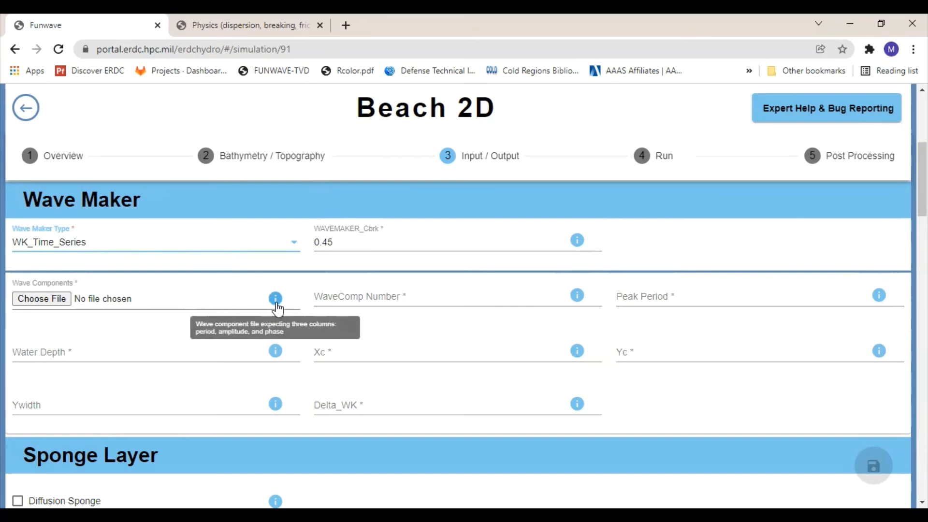
left_click(274, 303)
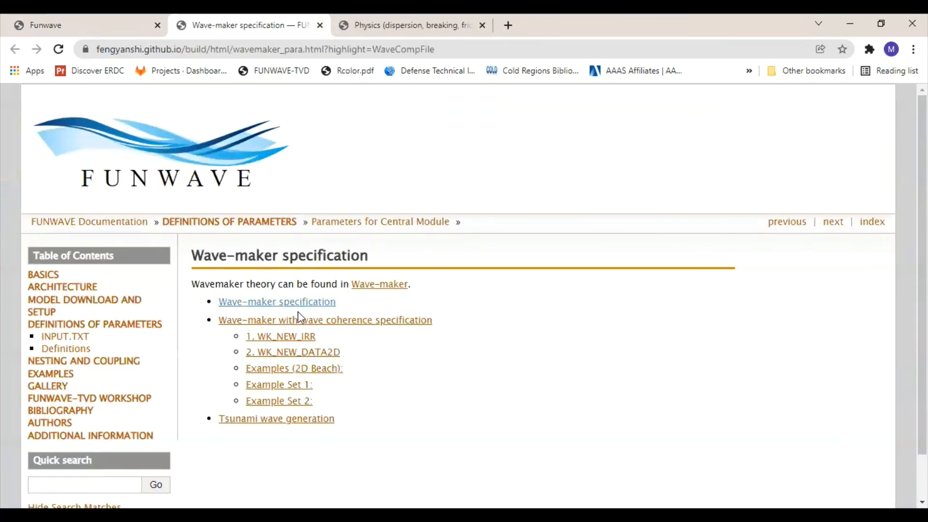
left_click(264, 302)
scroll(648, 348, "down", 5)
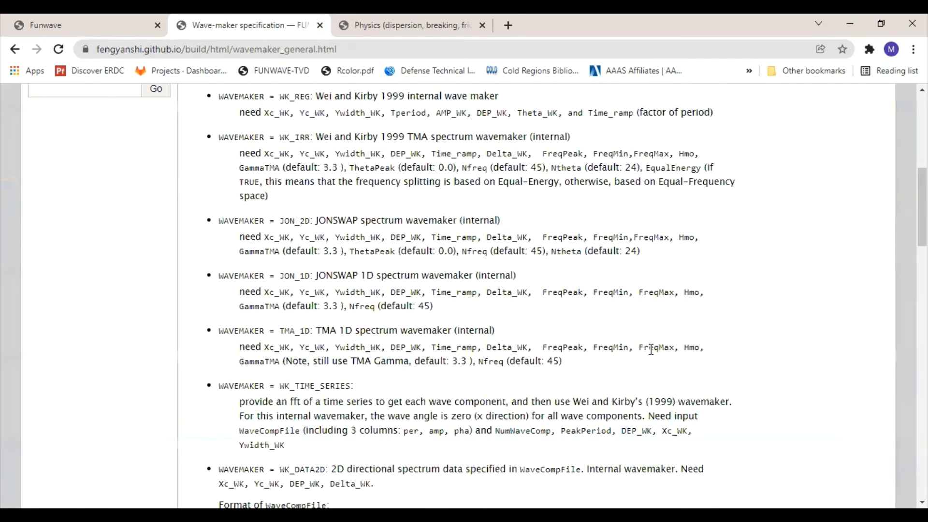
scroll(651, 349, "down", 5)
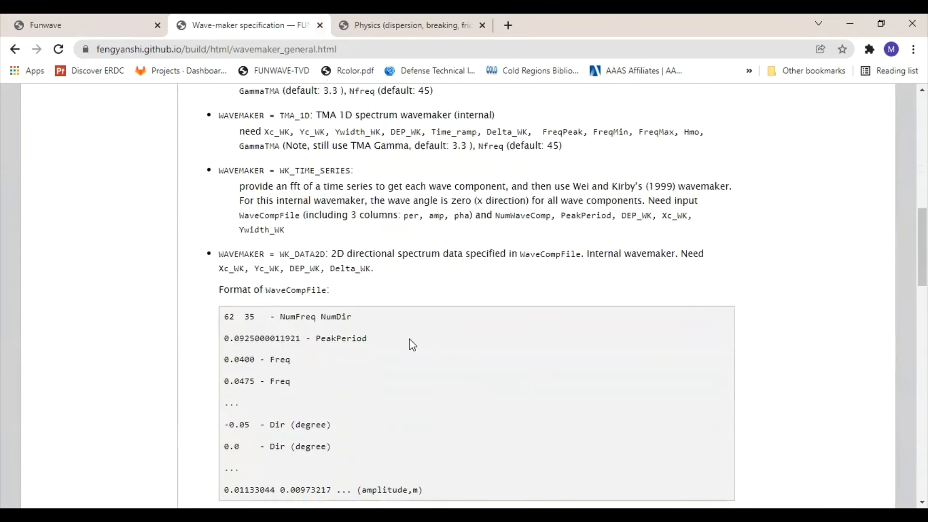
left_click_drag(302, 232, 190, 175)
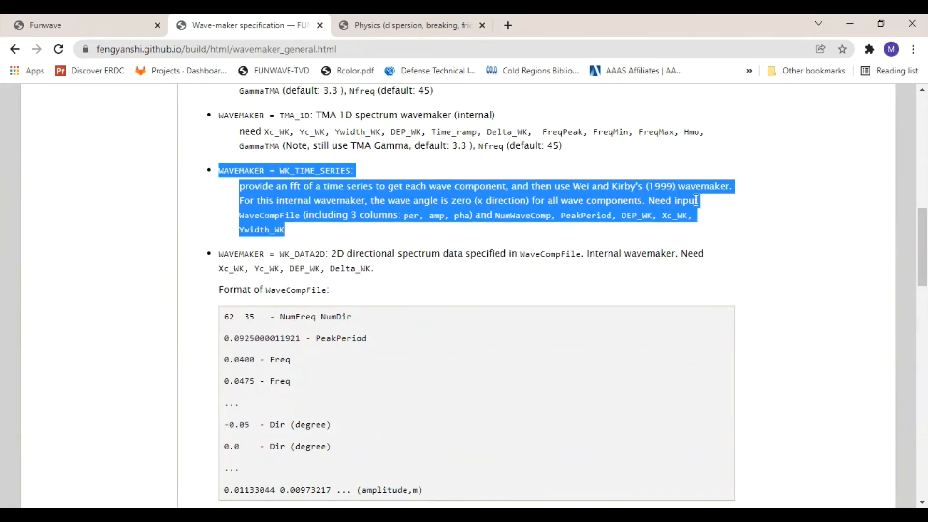
left_click(300, 241)
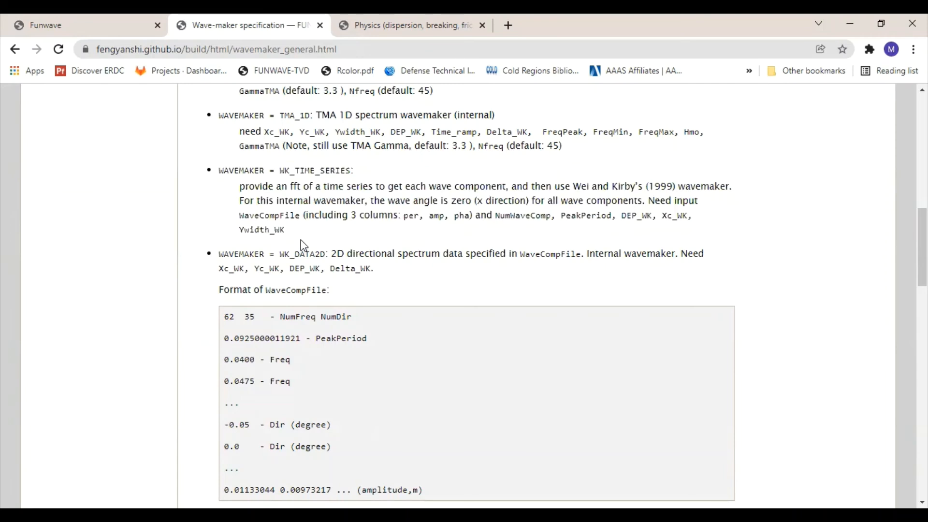
Return to the Beach 2D simulation and set the wave maker type to WK_DATA2D
left_click(73, 29)
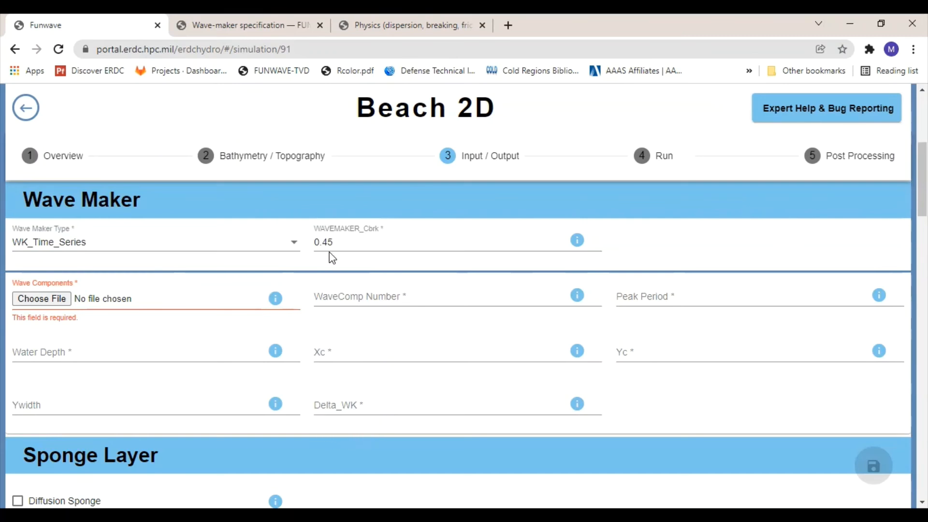
left_click(295, 244)
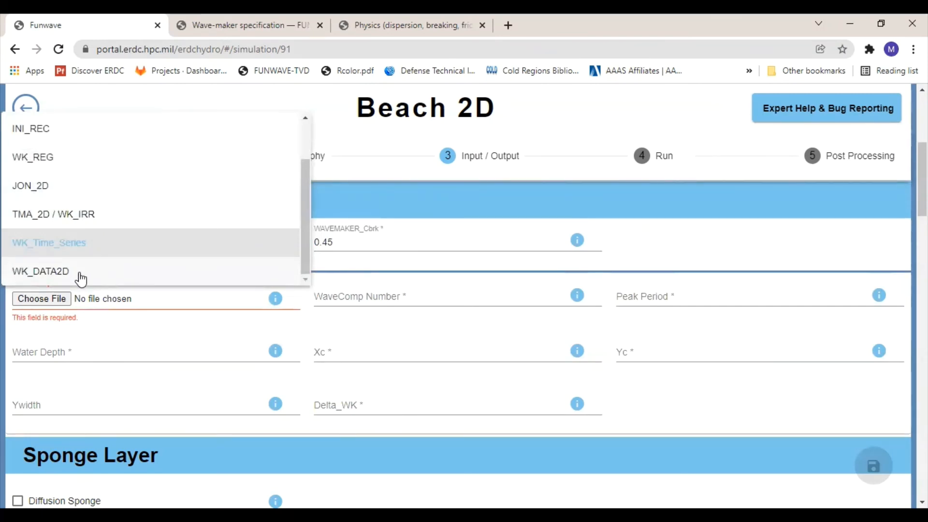
left_click(80, 273)
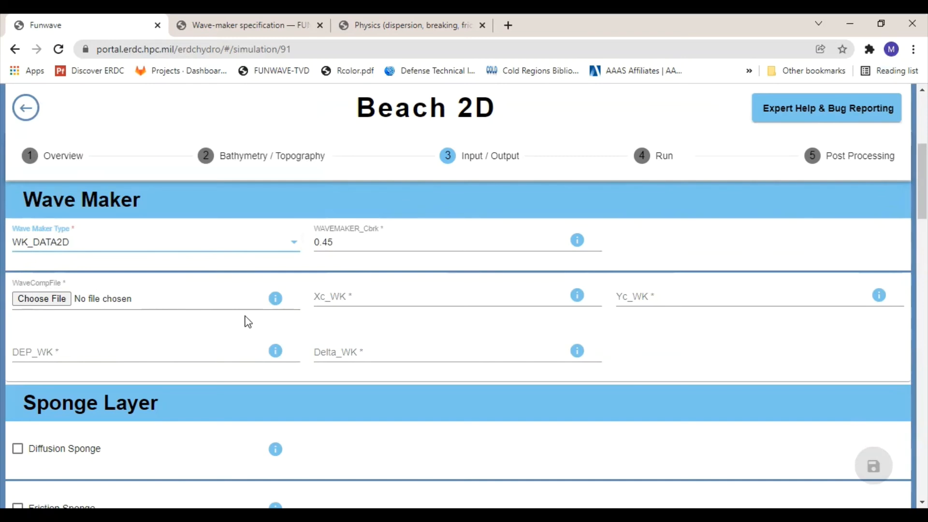
Open the documentation for WaveCompFile and read the WK_DATA2D entry with its file format in the wave-maker specification
mouse_move(280, 301)
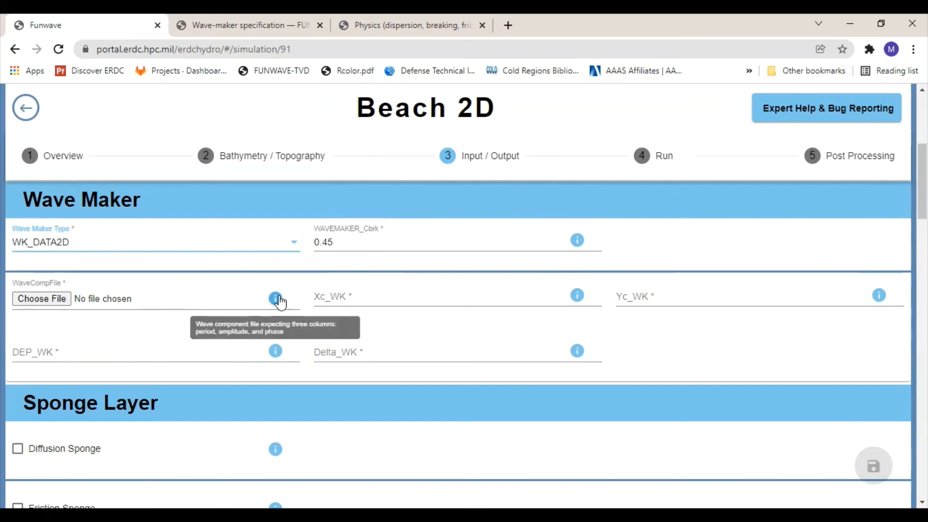
left_click(279, 302)
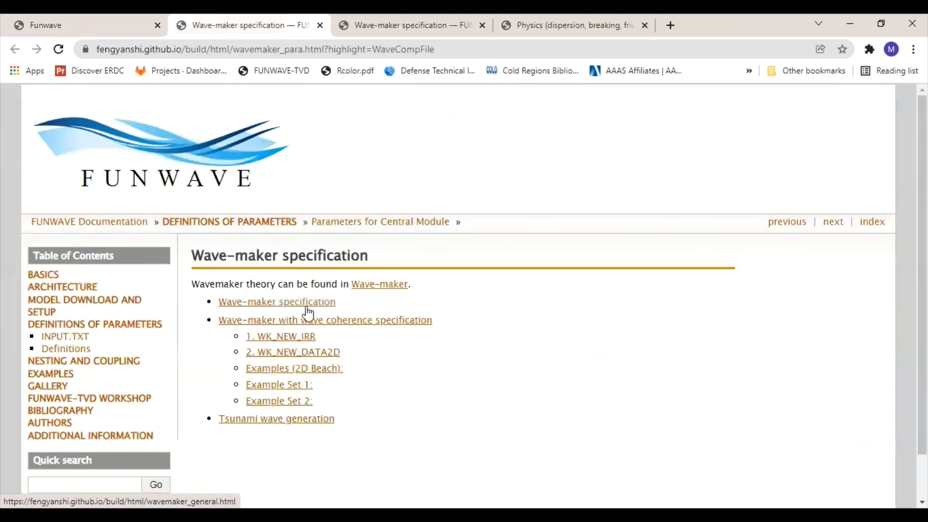
left_click(310, 303)
scroll(466, 304, "down", 14)
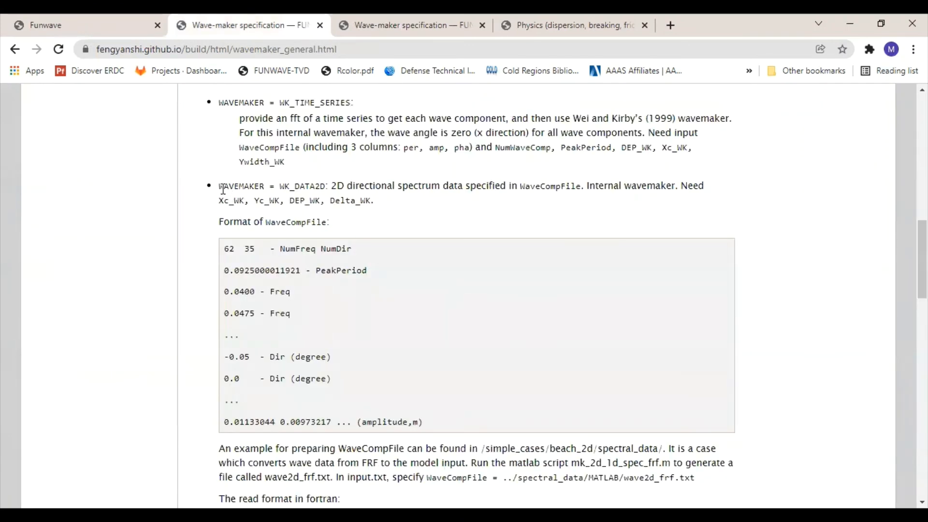
left_click_drag(219, 186, 661, 310)
left_click(660, 310)
Examine the WaveCompFile preparation example and the Fortran read format in the WK_DATA2D documentation
scroll(532, 266, "down", 1)
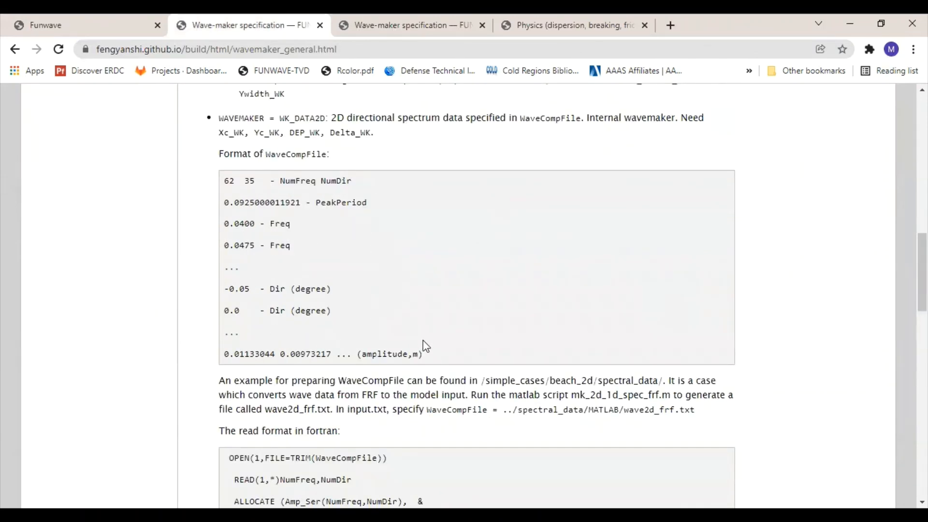
scroll(447, 296, "down", 1)
scroll(448, 295, "down", 2)
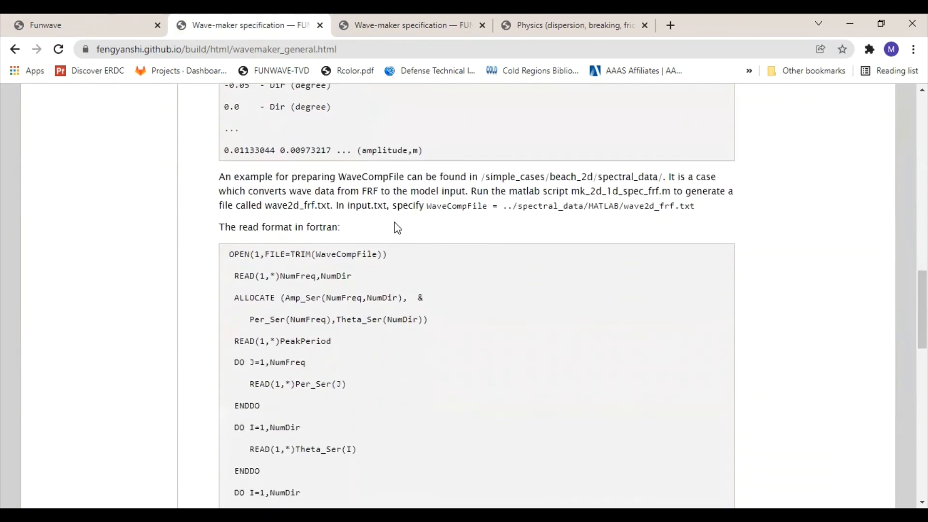
left_click_drag(218, 178, 337, 240)
left_click(346, 234)
scroll(378, 255, "down", 5)
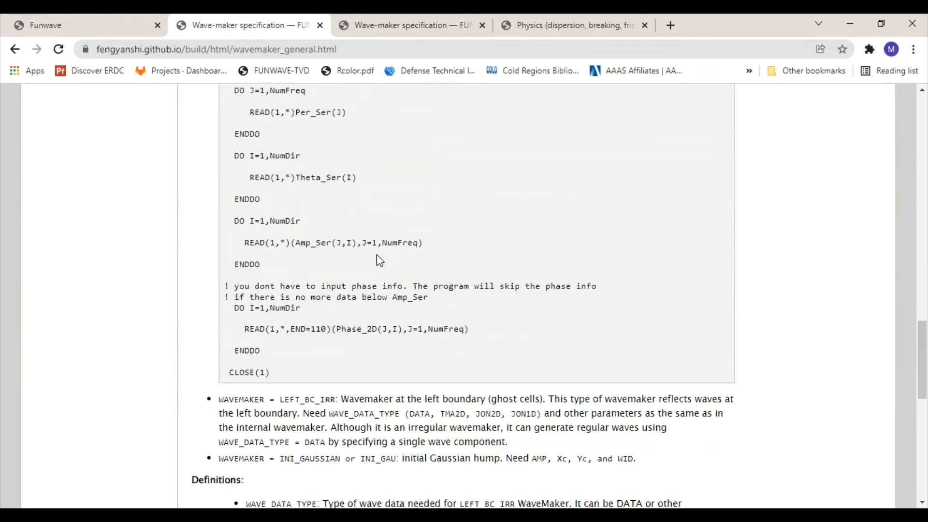
scroll(376, 254, "up", 10)
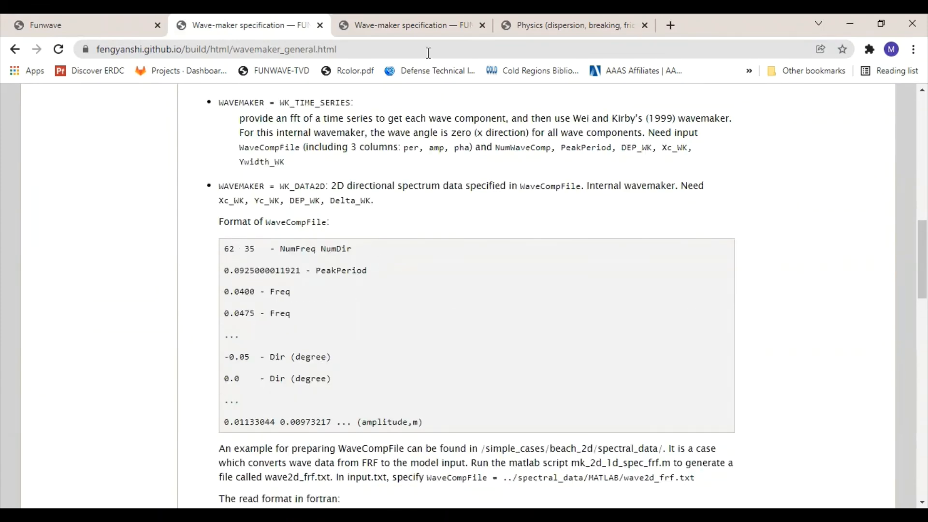
Return to the Beach 2D simulation and review the WK_DATA2D wave maker fields
left_click(103, 27)
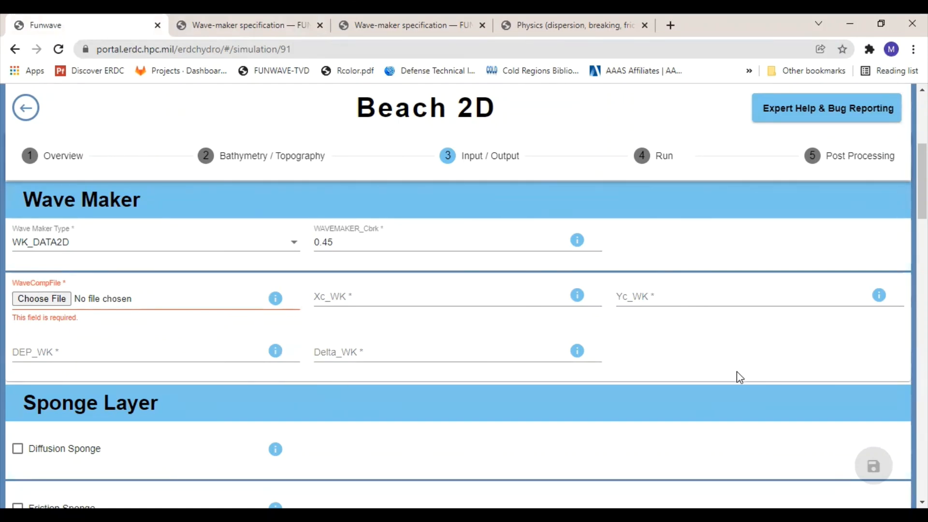
scroll(736, 377, "up", 2)
scroll(737, 416, "down", 2)
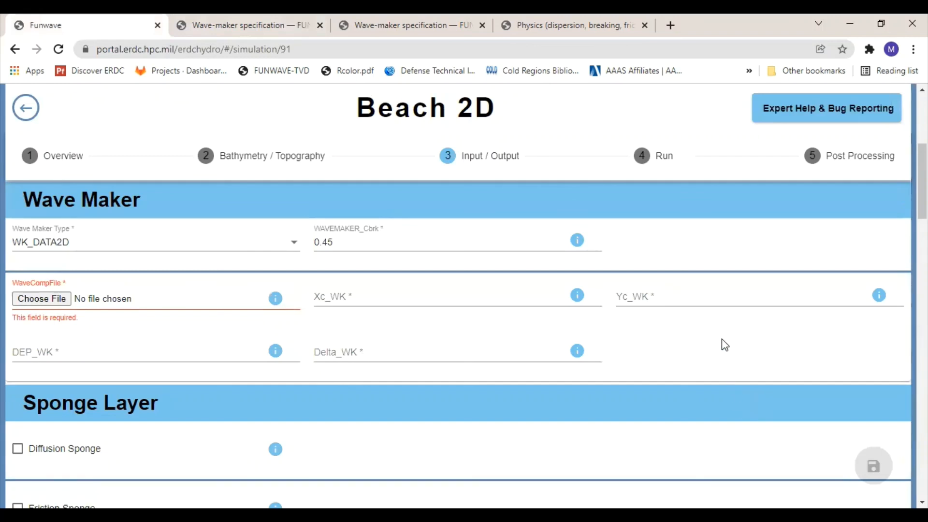